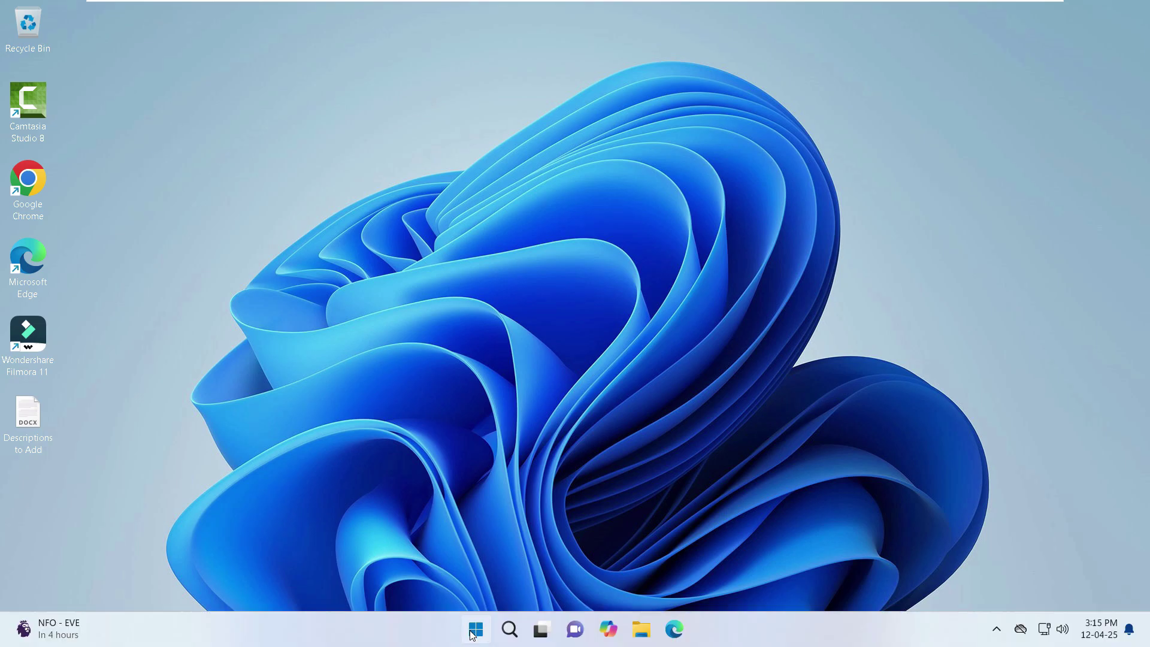
# - Open Power Options in Control Panel and bring up the advanced power settings of the Balanced plan
pyautogui.click(473, 632)
pyautogui.write('control')
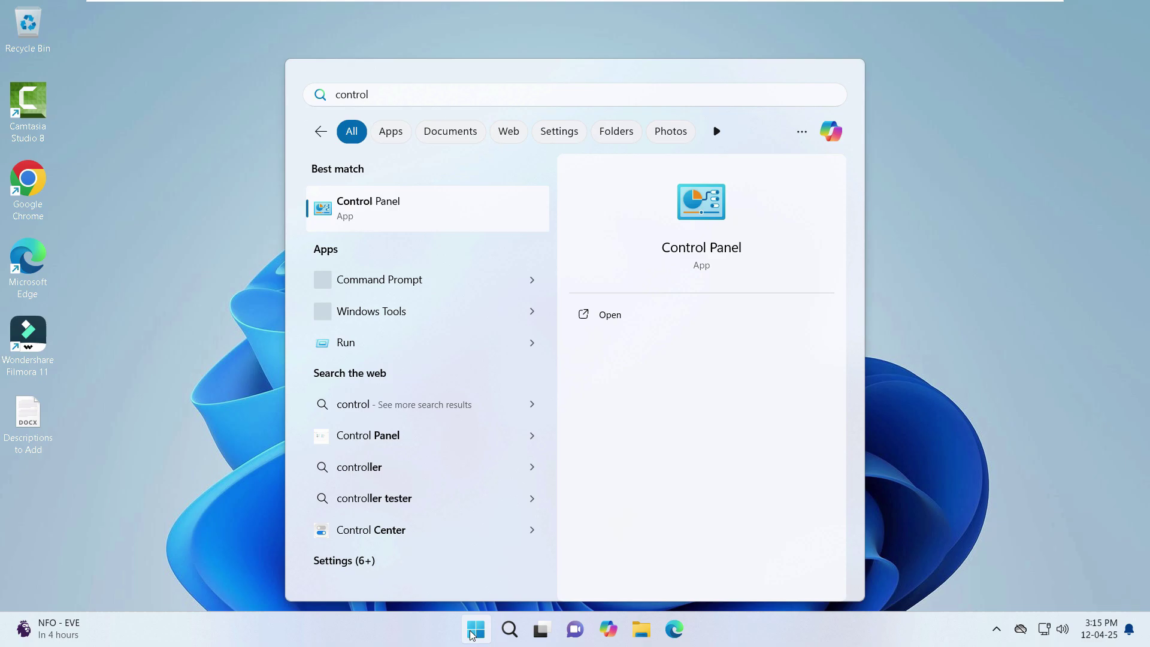
pyautogui.press('Return')
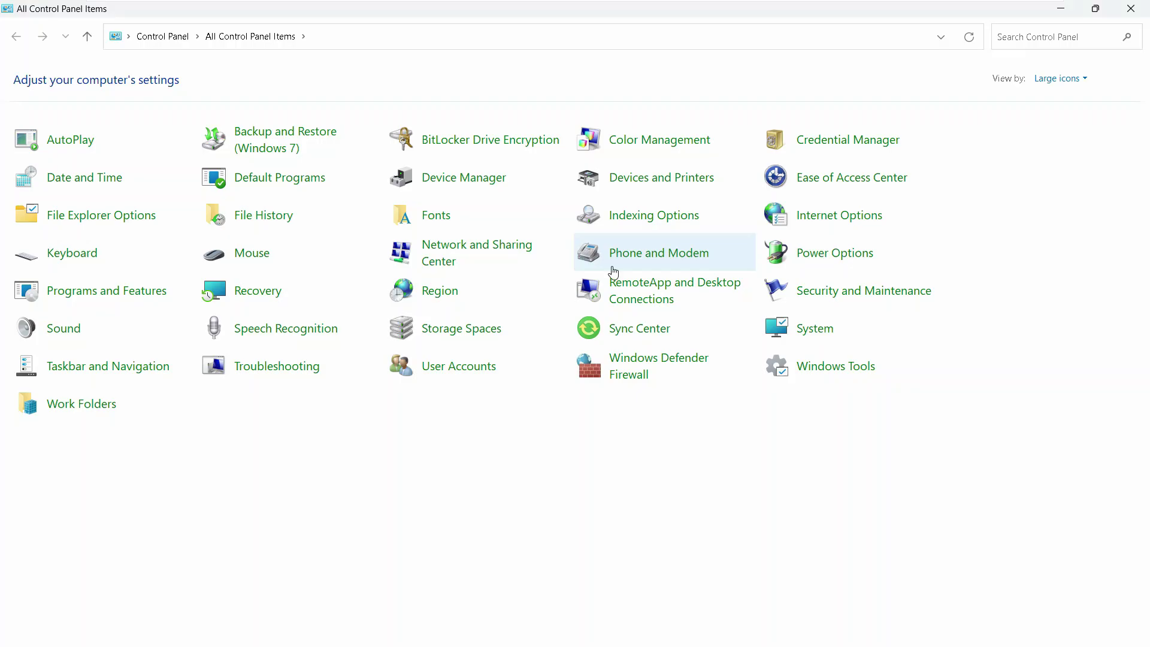
pyautogui.click(820, 265)
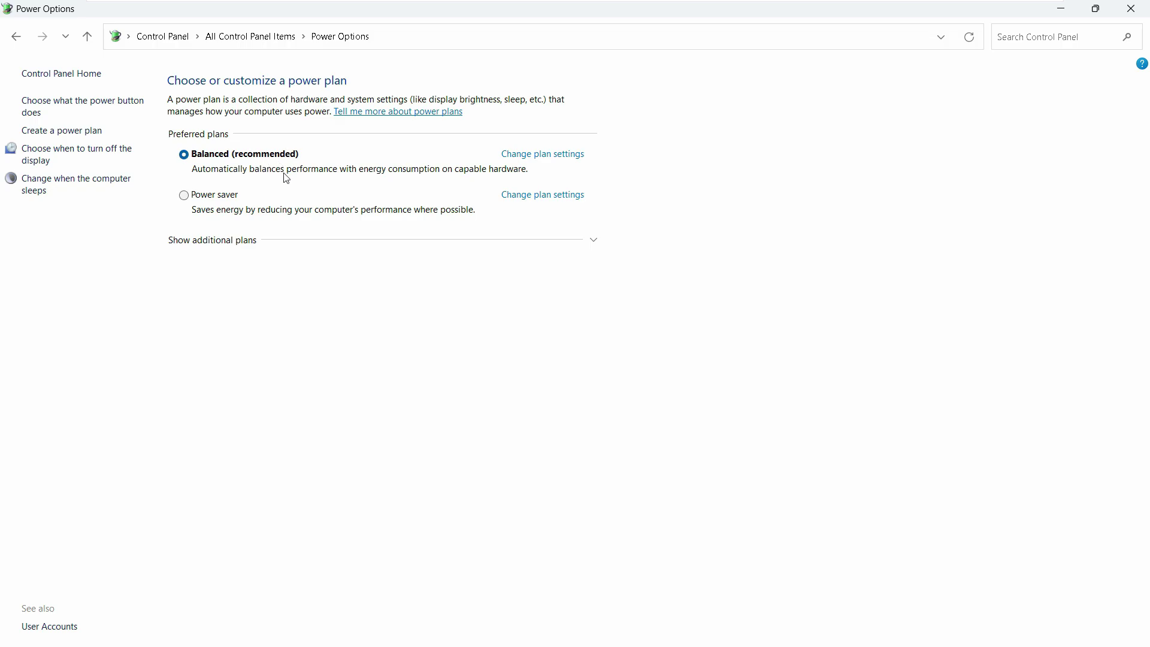
pyautogui.click(546, 157)
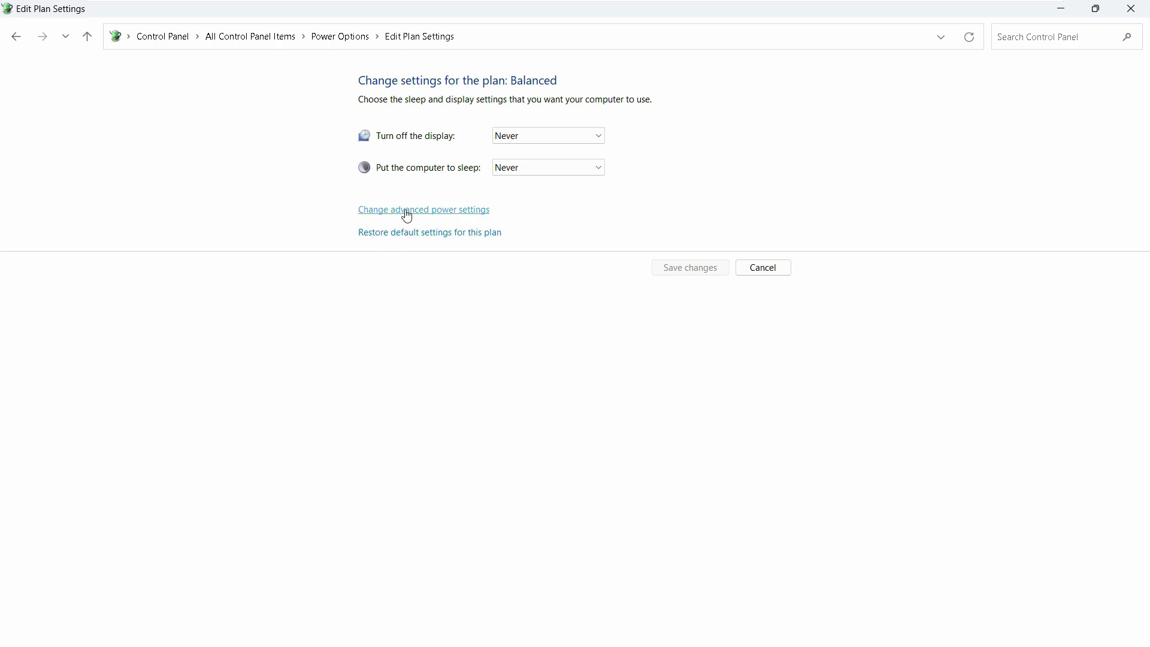
pyautogui.click(451, 213)
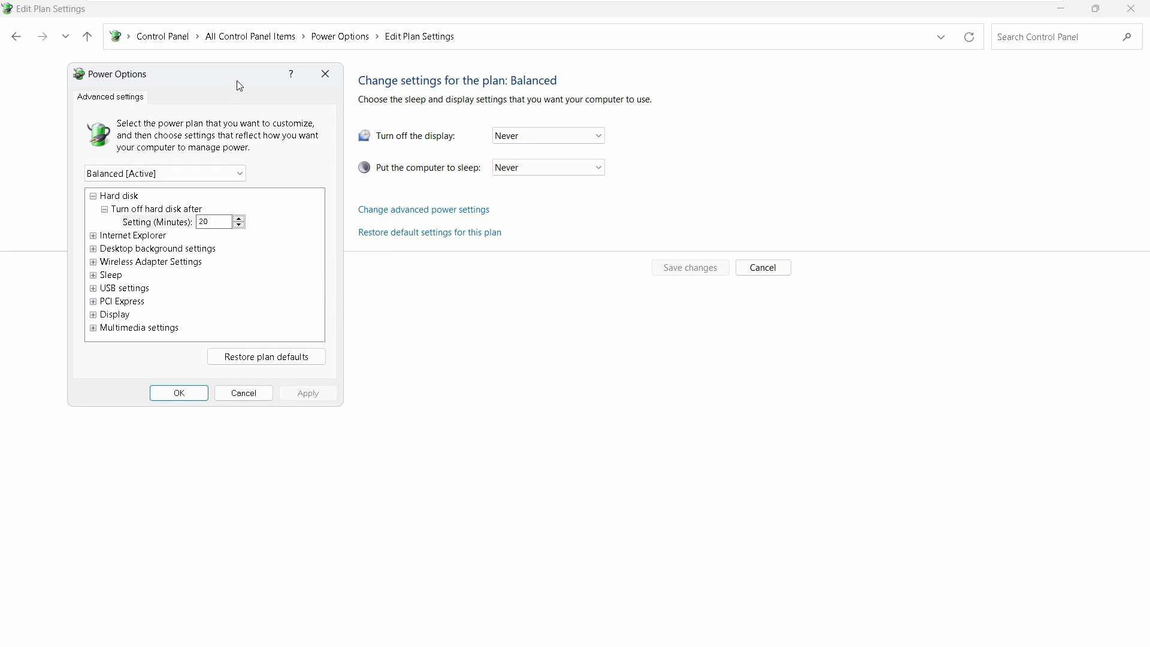
pyautogui.moveTo(240, 75); pyautogui.dragTo(352, 57)
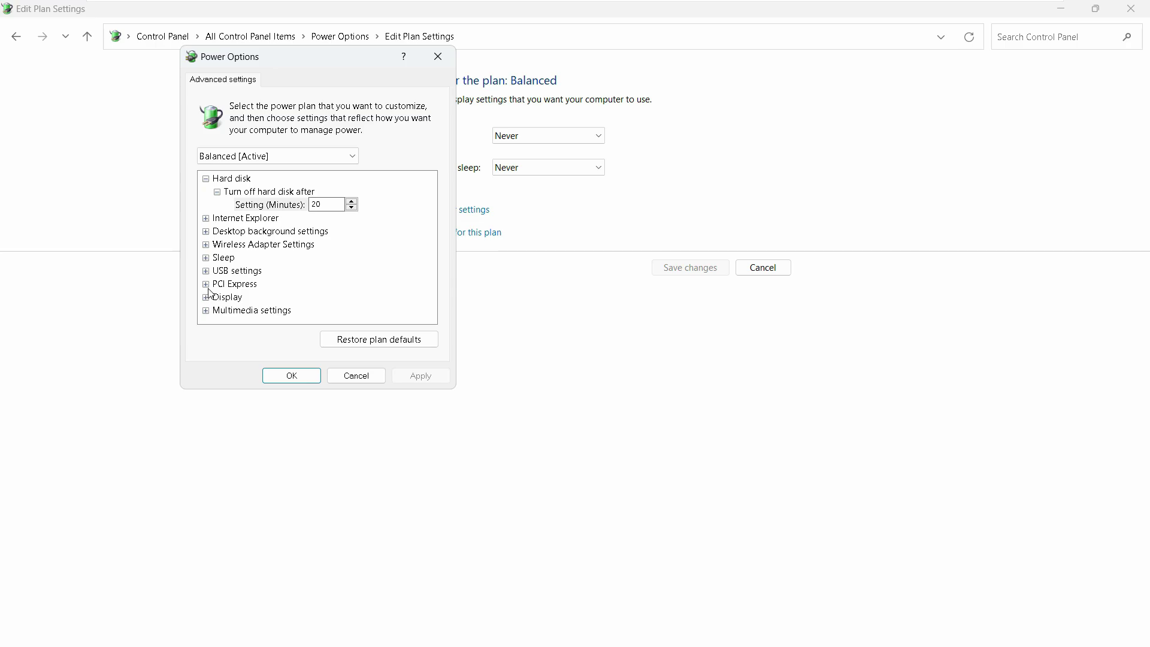
# - Set the PCI Express Link State Power Management to Maximum power savings, apply it and close the power settings
pyautogui.click(232, 284)
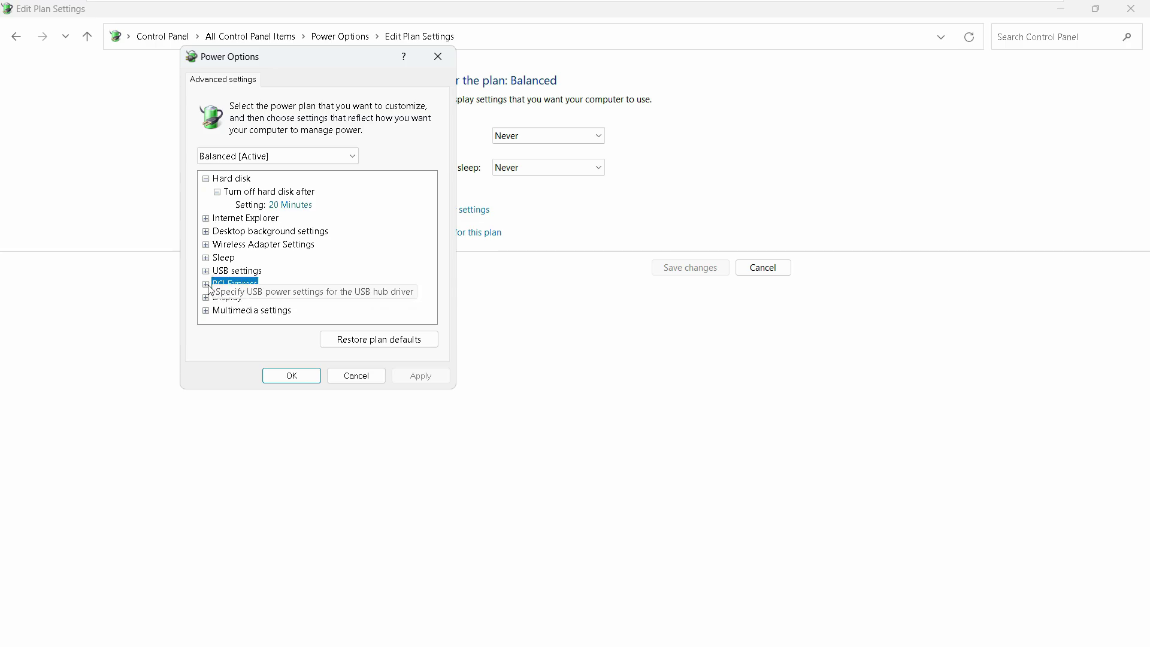
pyautogui.click(206, 284)
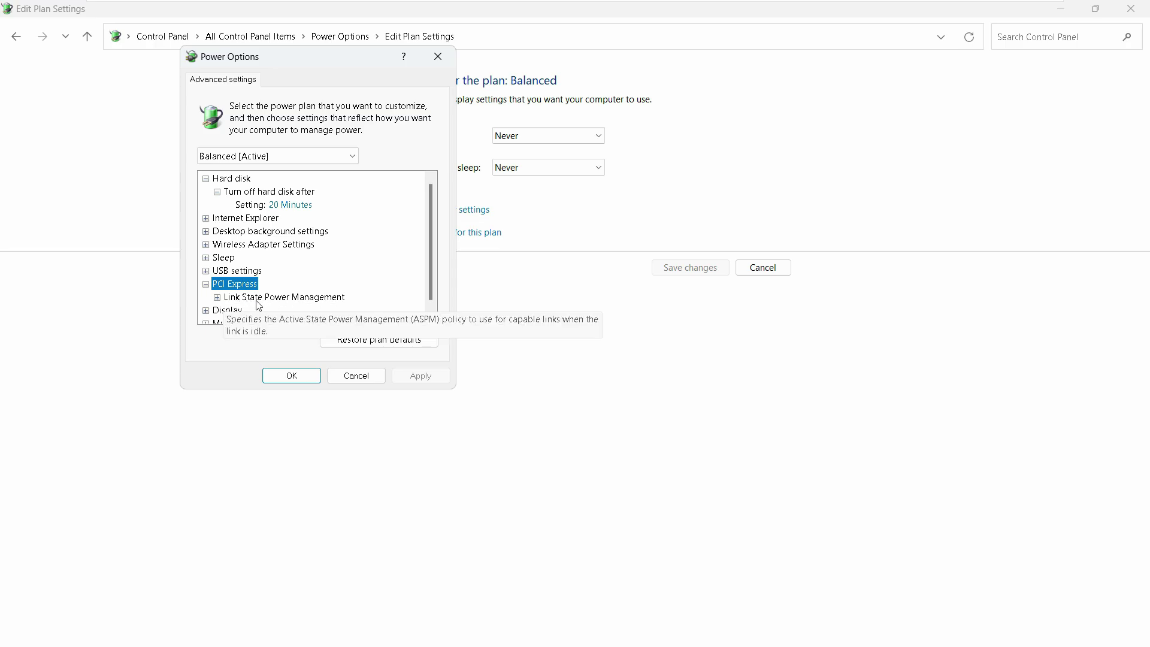
pyautogui.click(216, 297)
pyautogui.scroll(-1, 336, 311)
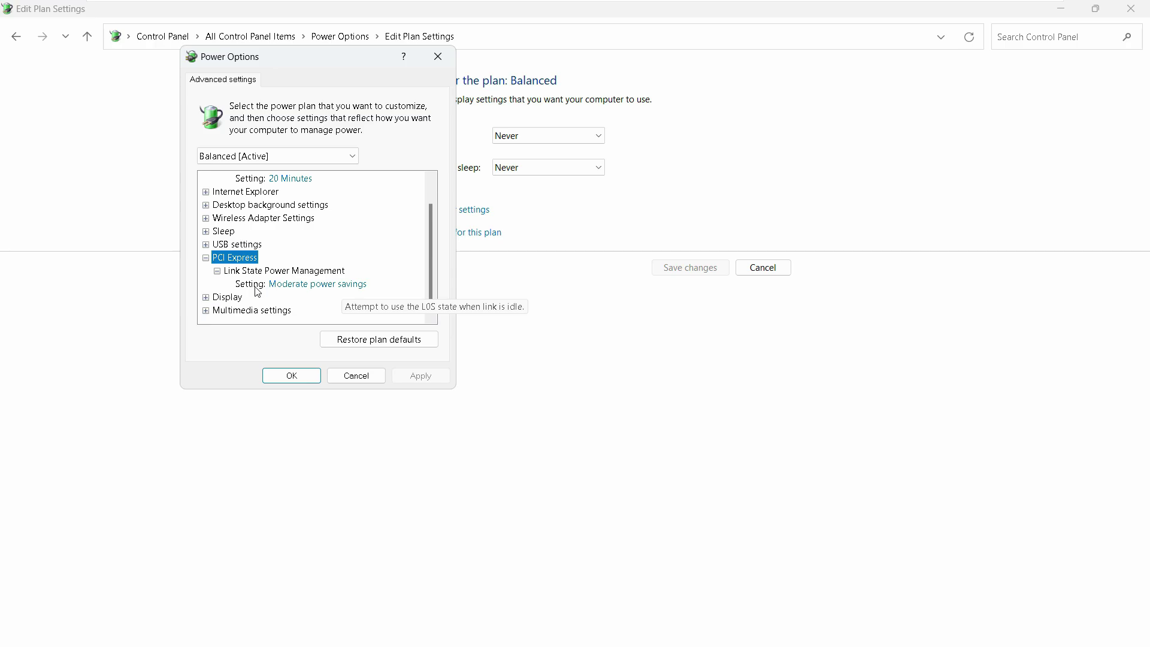
pyautogui.click(337, 285)
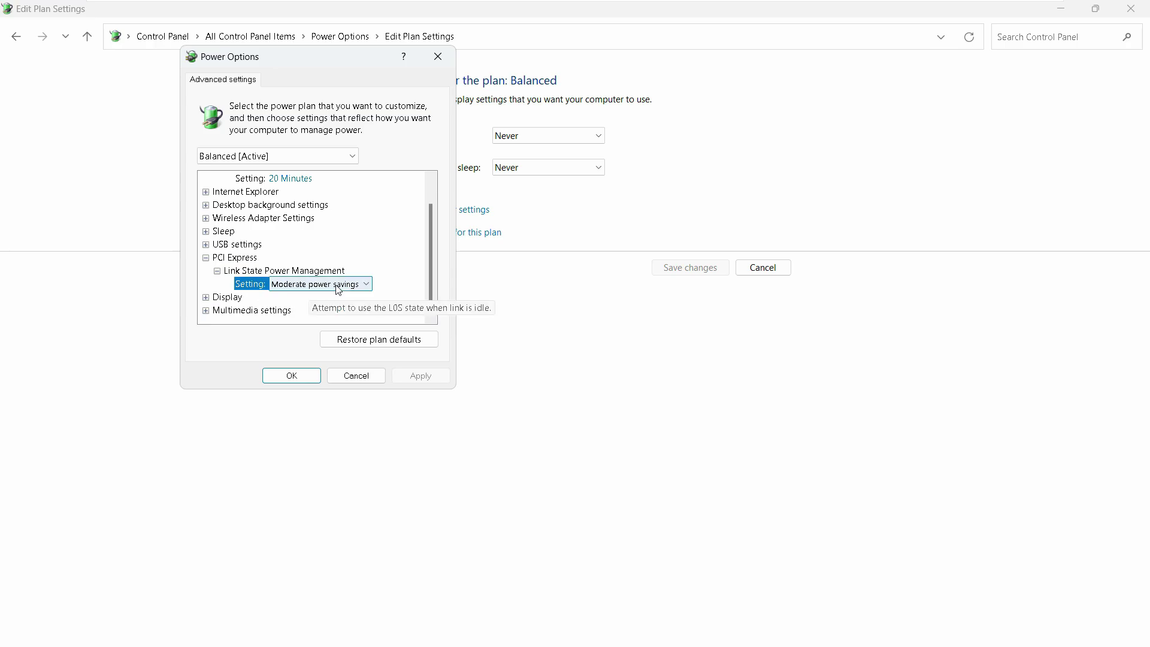
pyautogui.click(339, 290)
pyautogui.click(321, 320)
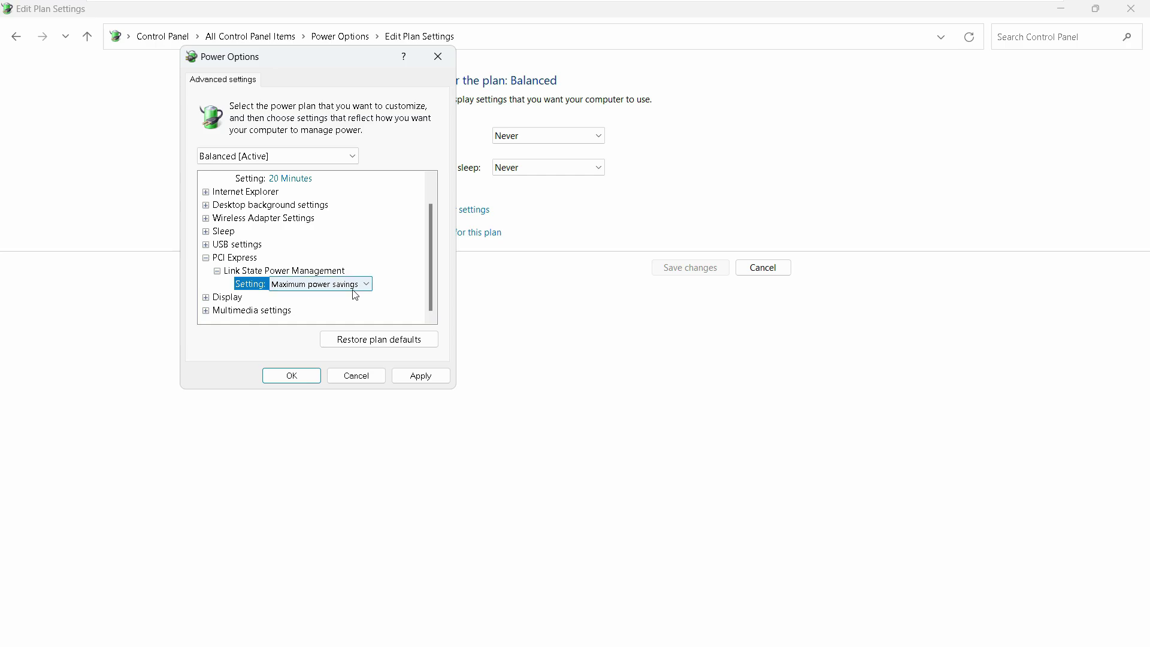
pyautogui.click(419, 375)
pyautogui.click(300, 375)
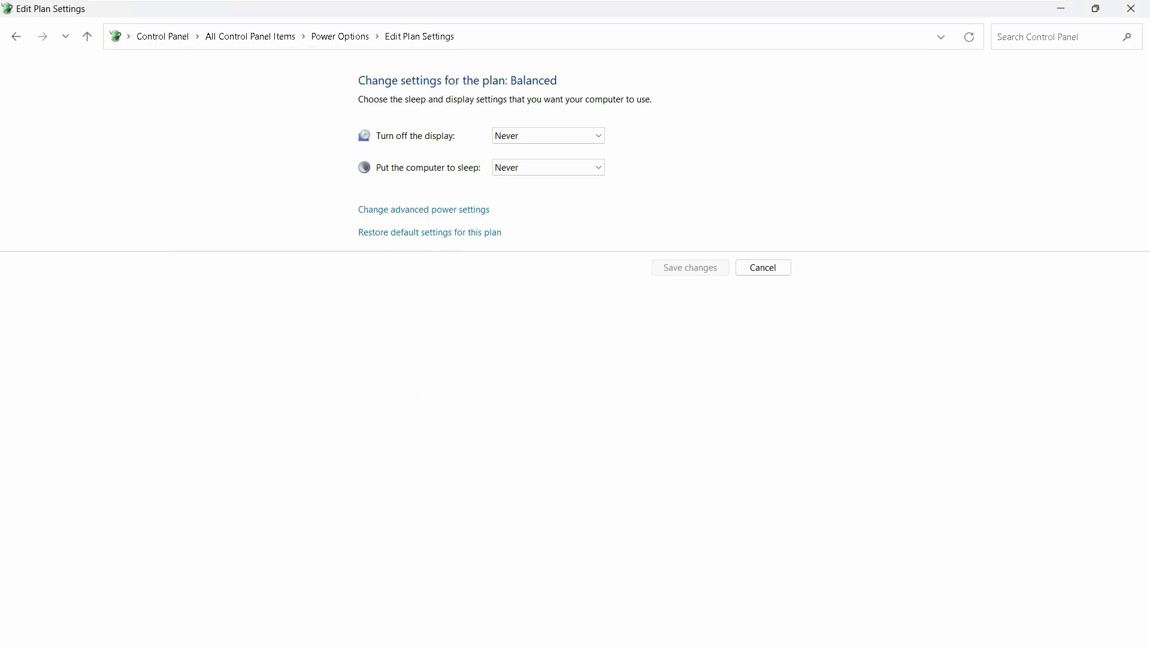
pyautogui.click(1130, 8)
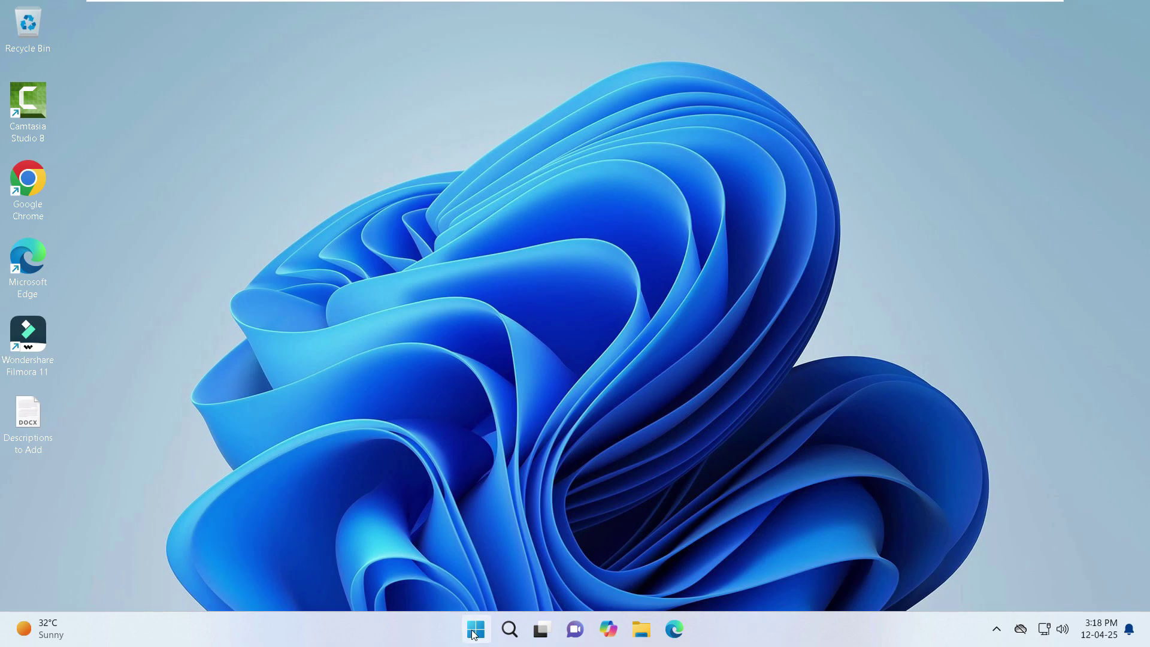
# - Reopen Control Panel and display its items by Category
pyautogui.click(474, 633)
pyautogui.write('control')
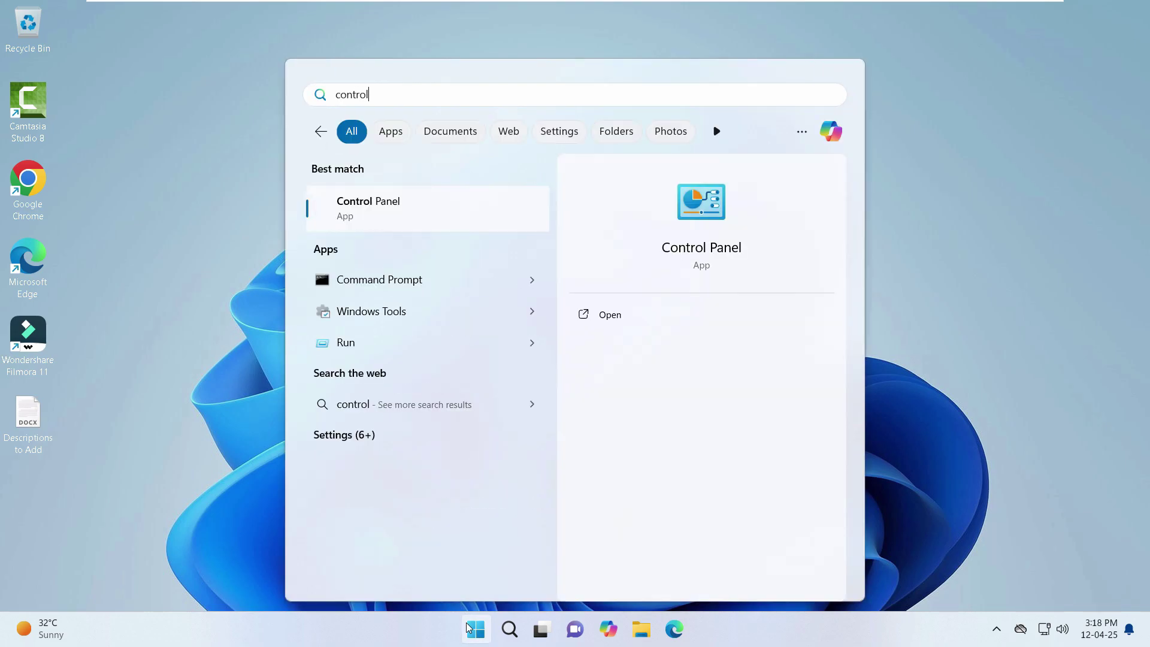
pyautogui.press('Return')
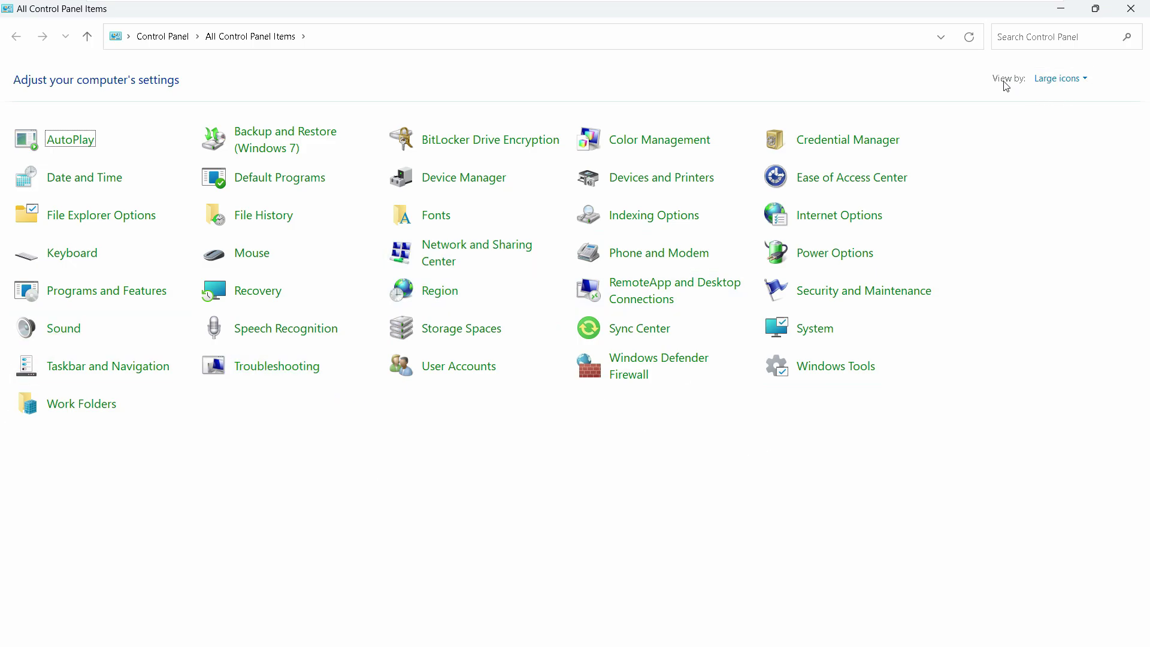
pyautogui.click(1074, 86)
pyautogui.click(1075, 85)
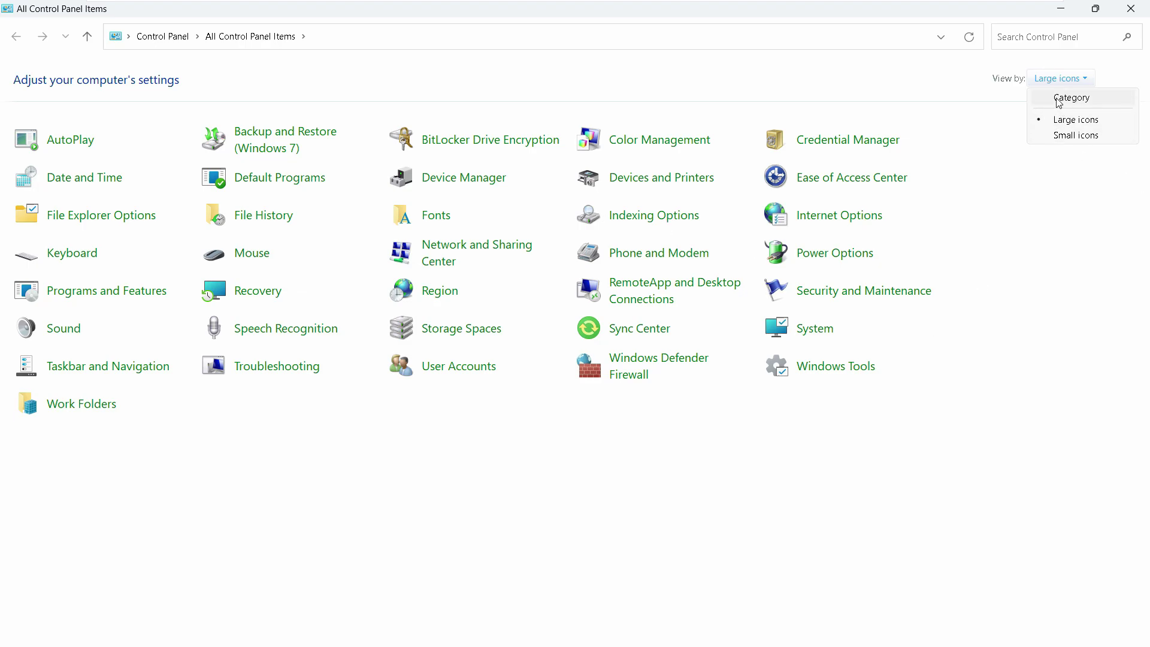
pyautogui.click(1081, 103)
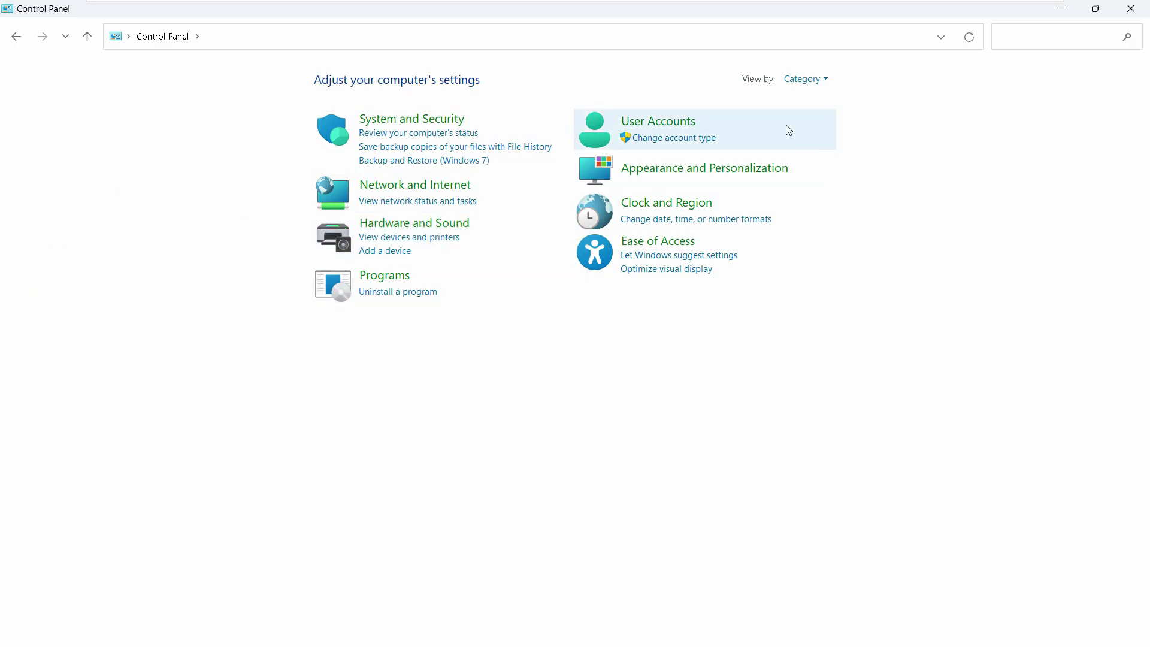
# - Open the Sound settings under Hardware and Sound and show the properties of the Speakers playback device
pyautogui.click(410, 228)
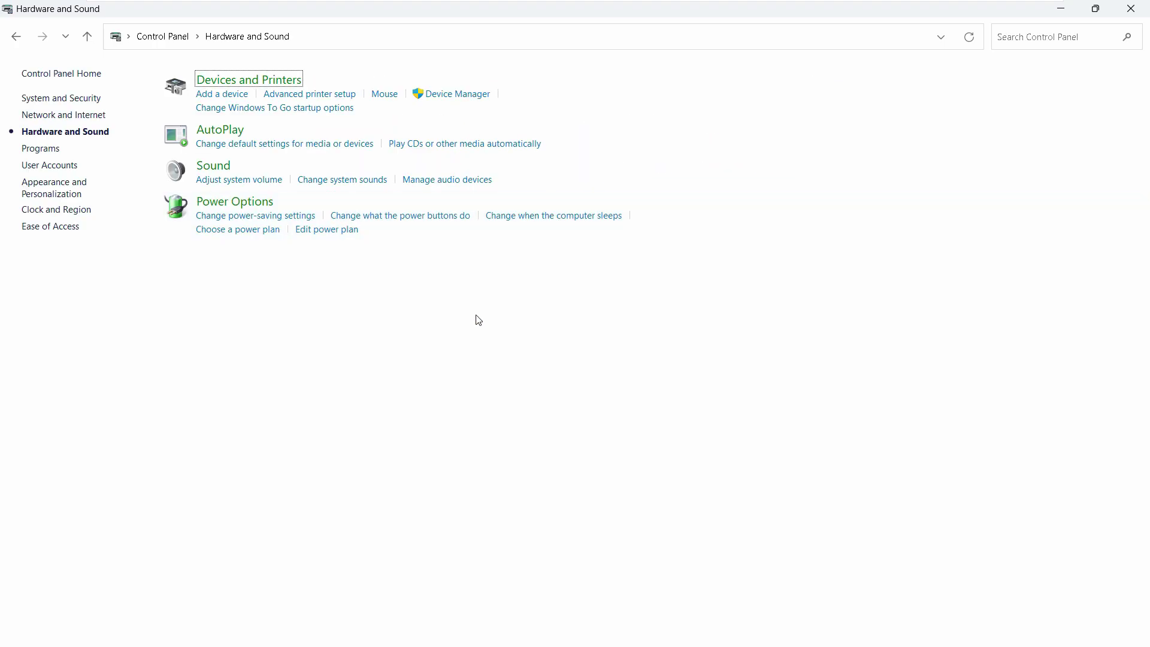
pyautogui.click(213, 167)
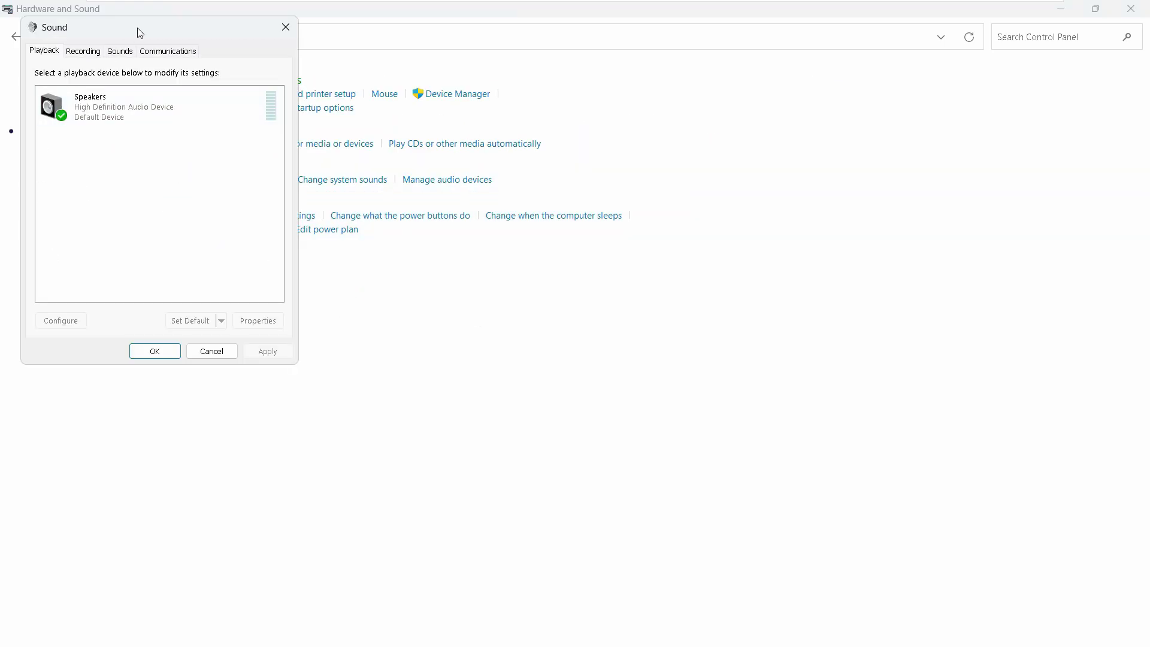
pyautogui.moveTo(139, 32); pyautogui.dragTo(545, 129)
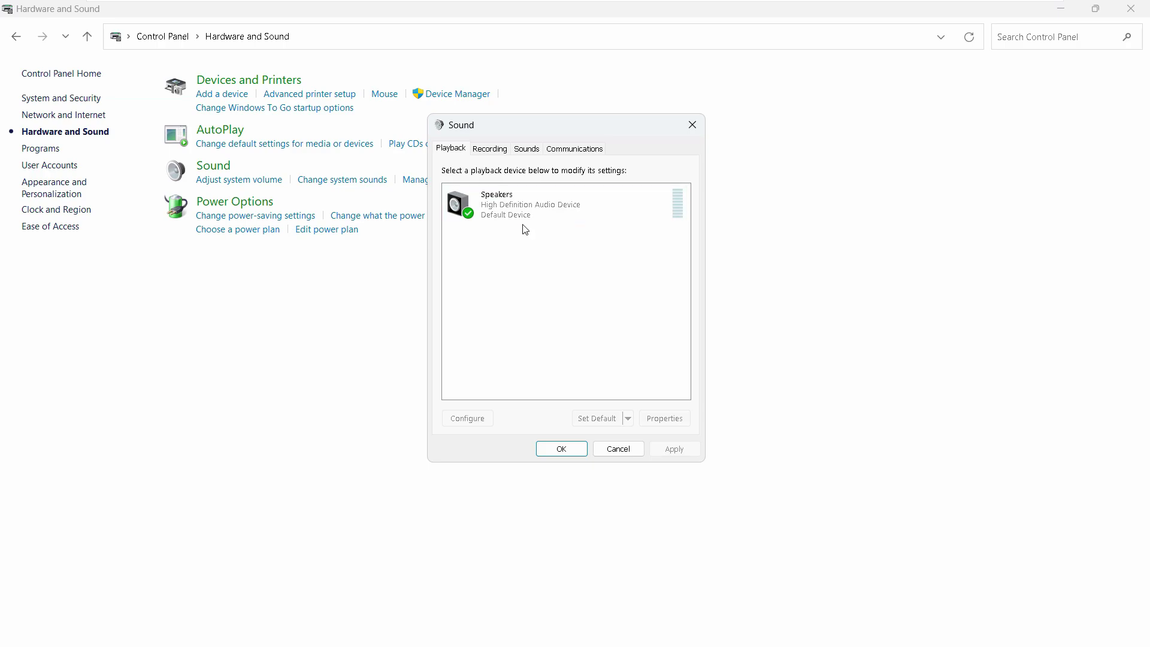
pyautogui.click(513, 208)
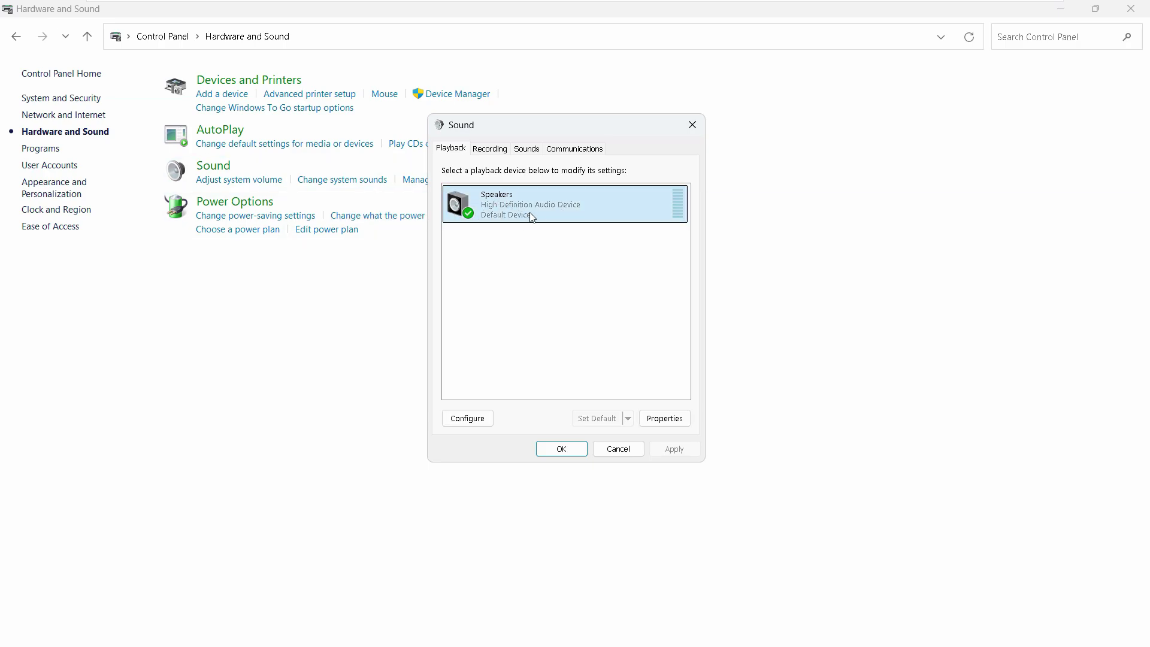
pyautogui.click(669, 419)
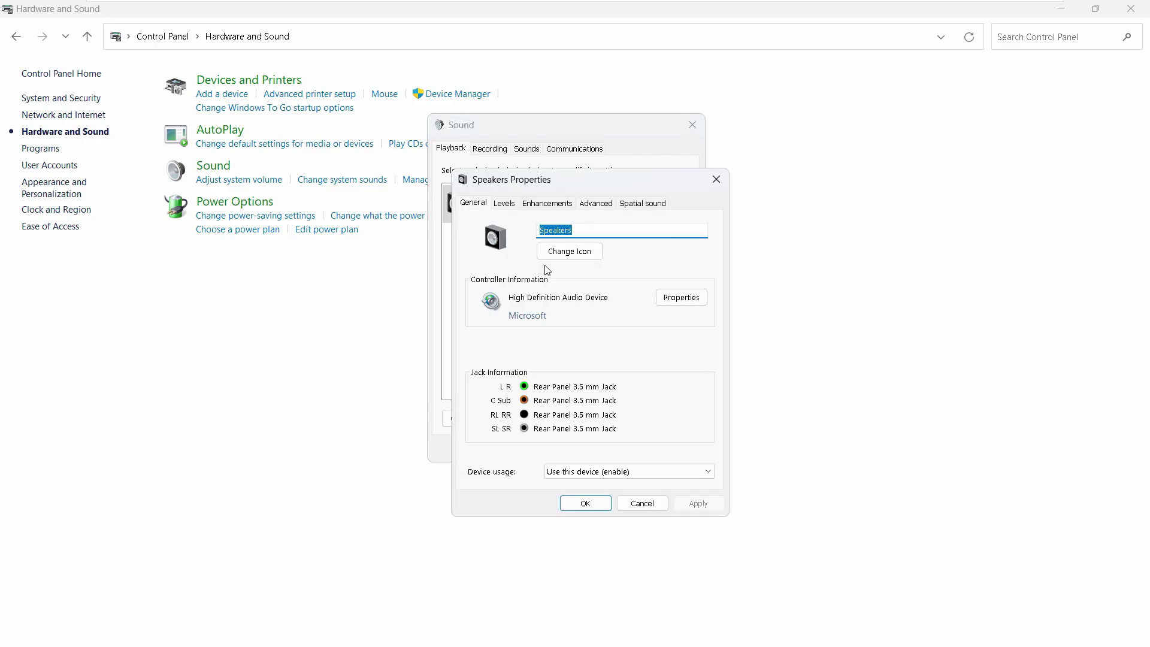
pyautogui.moveTo(572, 179); pyautogui.dragTo(476, 73)
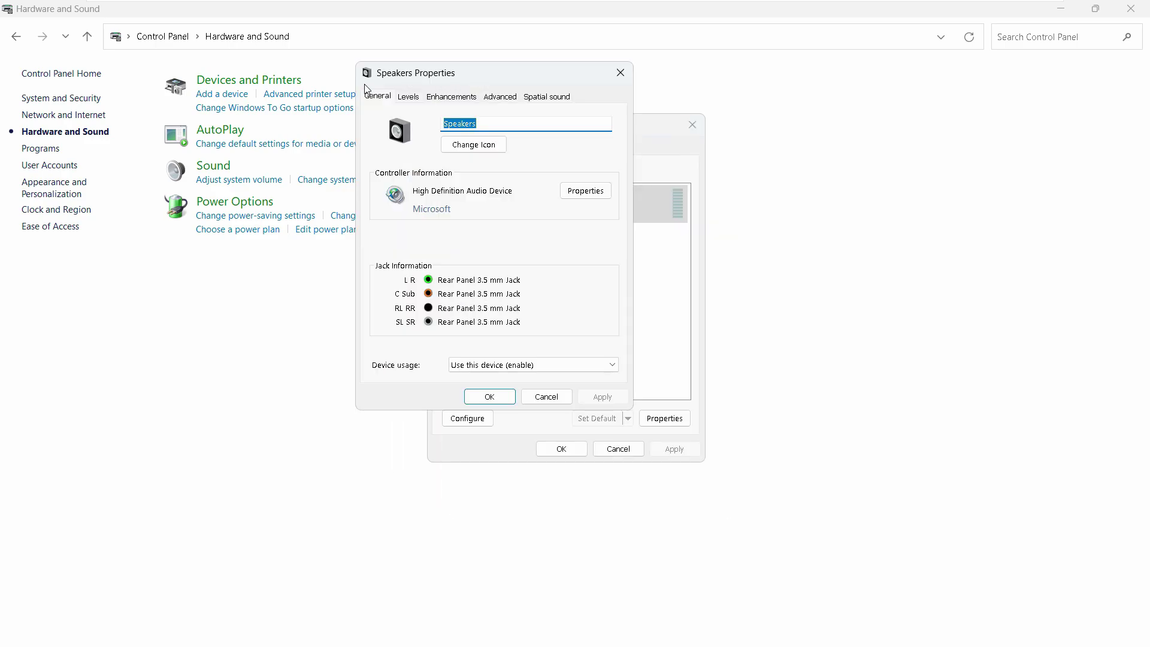
# - Set the Speakers' default format to 16 bit, 44100 Hz (CD Quality) and apply the change
pyautogui.click(499, 101)
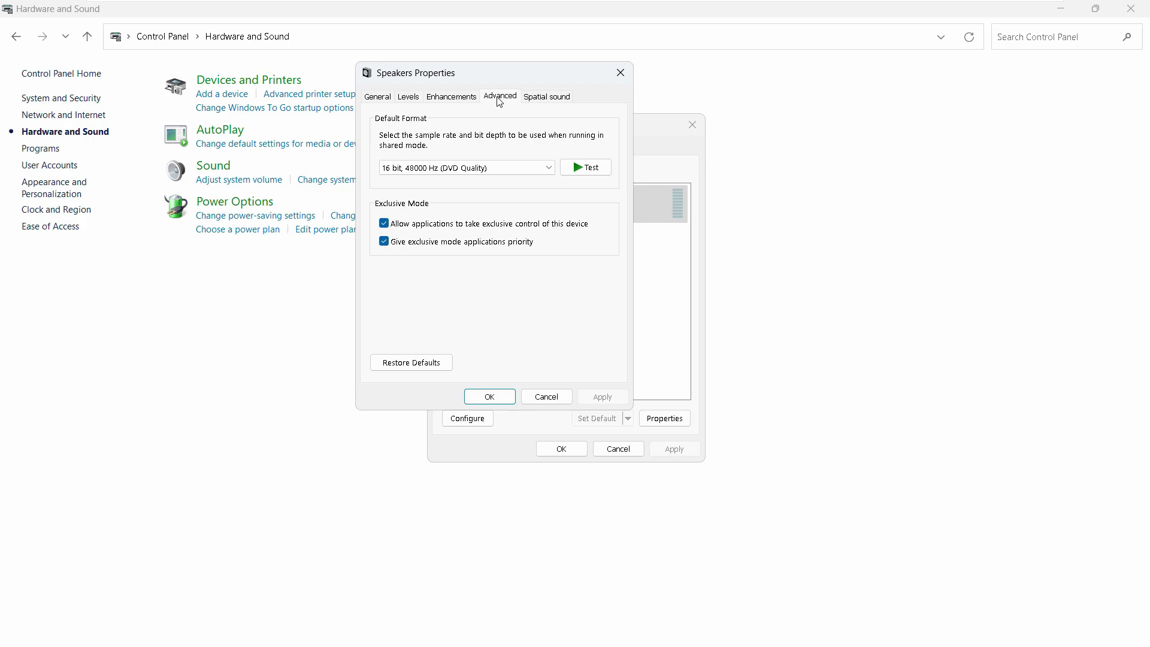
pyautogui.click(426, 171)
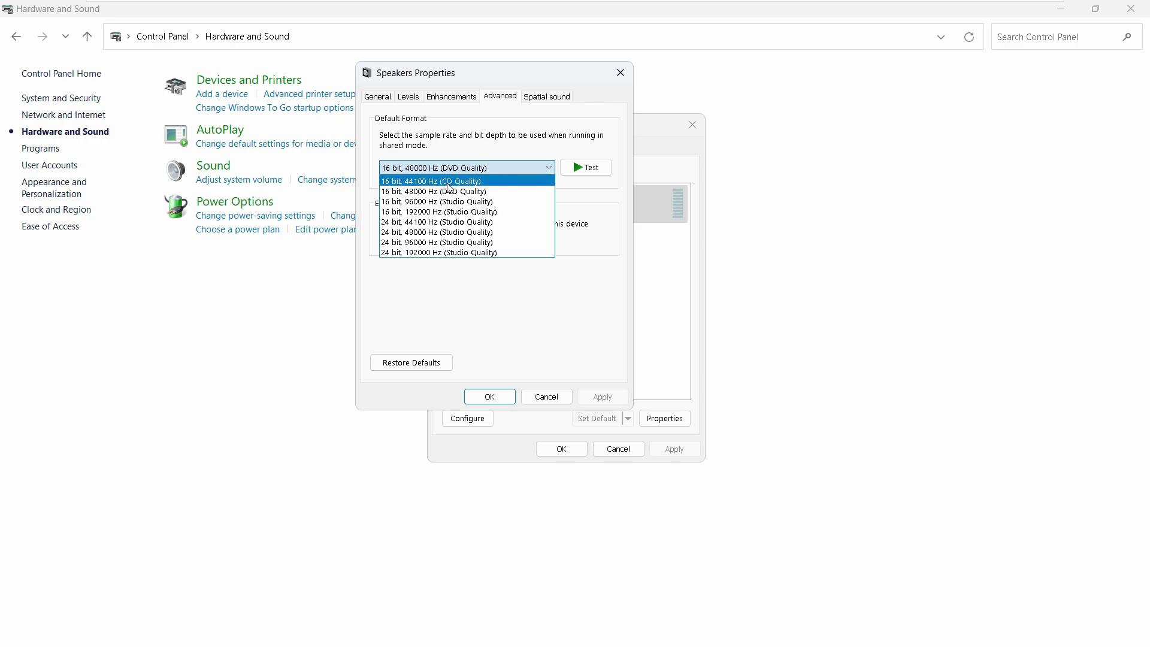
pyautogui.click(479, 181)
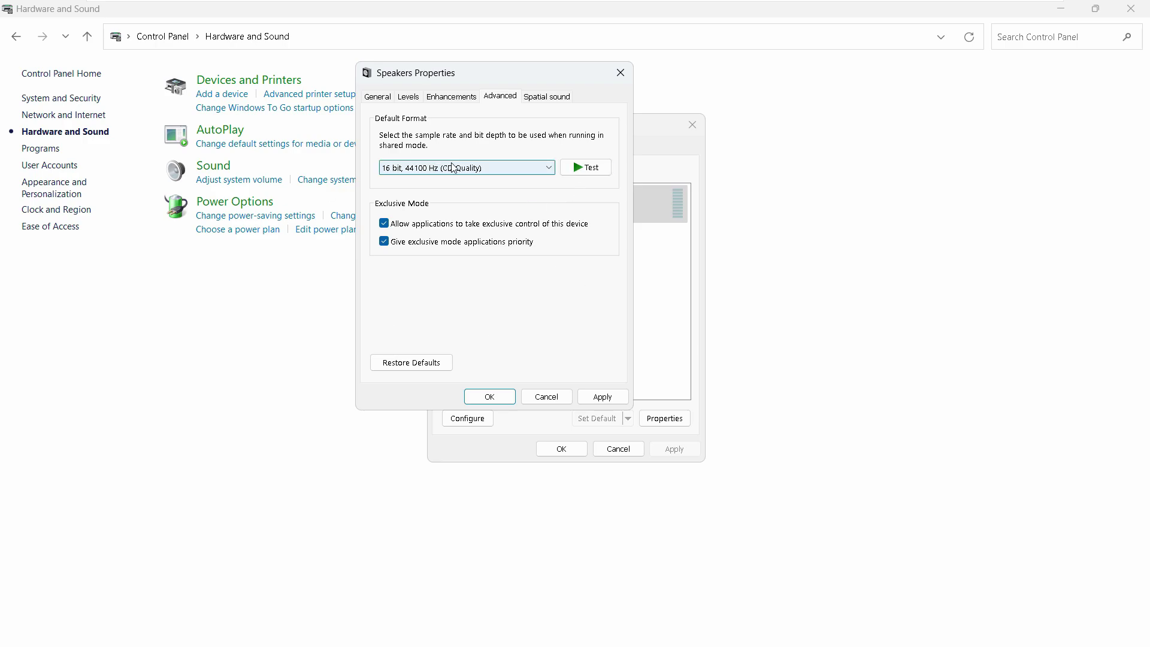
pyautogui.click(602, 396)
pyautogui.click(490, 397)
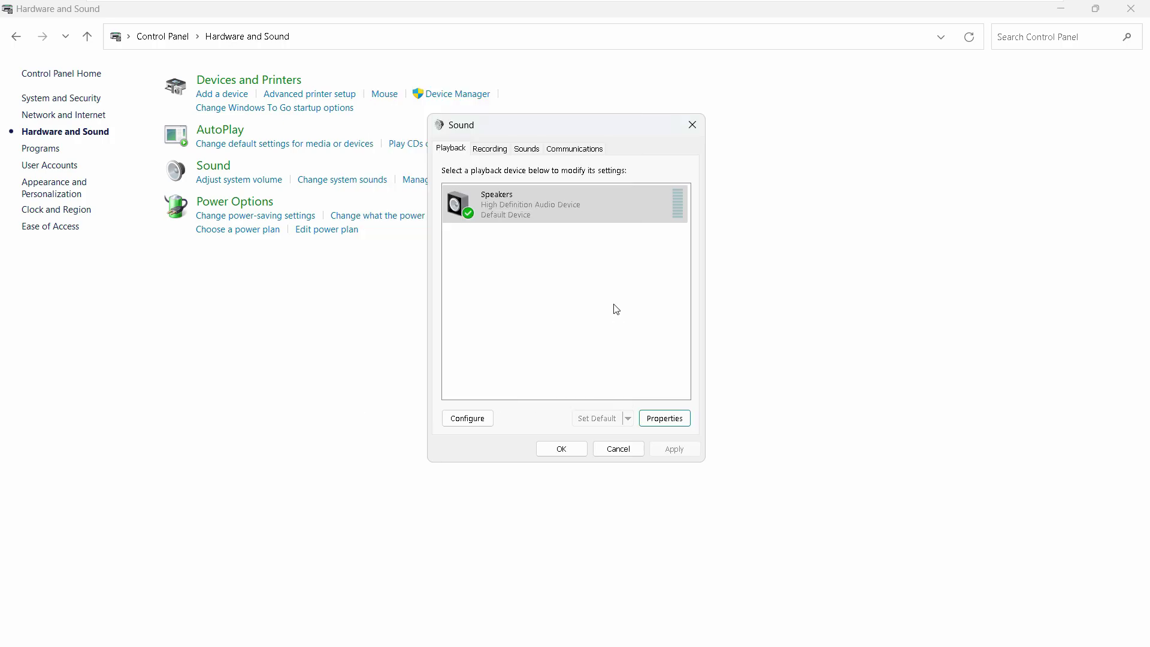
# - Reopen the Speakers' properties at the advanced default format settings
pyautogui.click(675, 428)
pyautogui.click(594, 204)
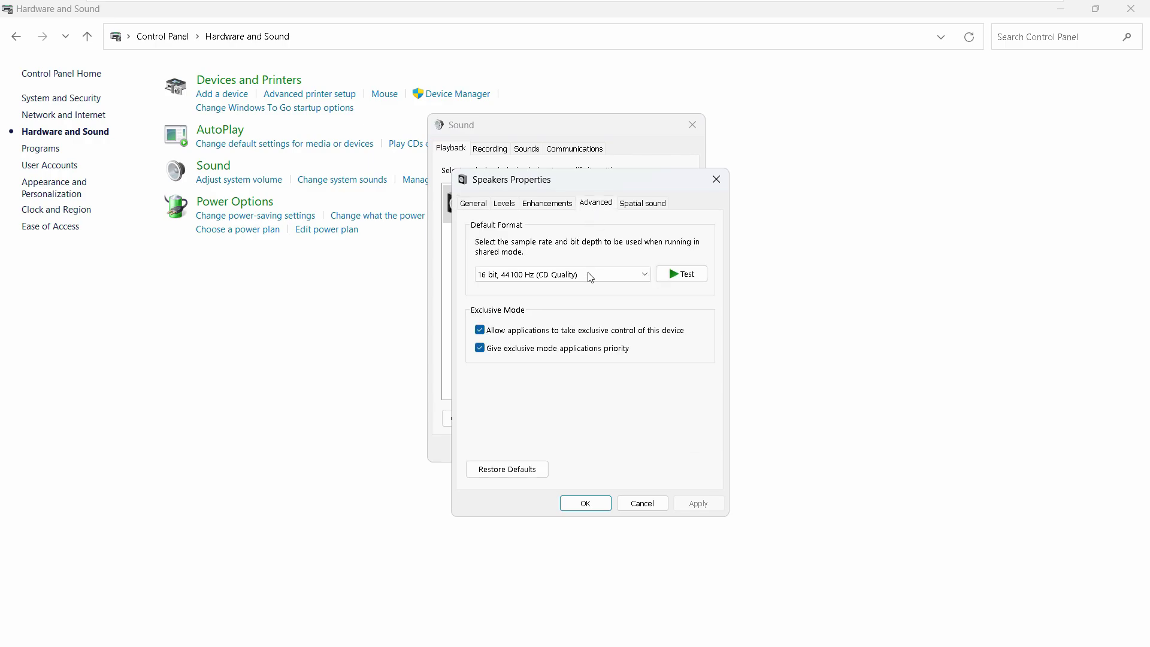